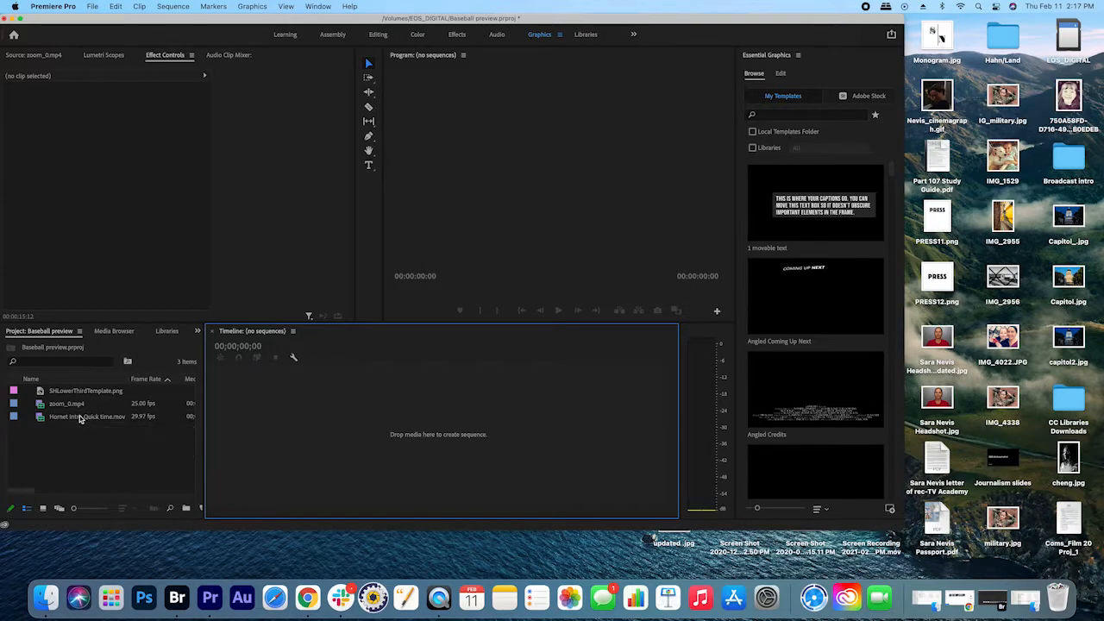
Open Hornet Intro Quick time.mov in the Source monitor for viewing and select zoom_0.mp4 in the project
double_click(80, 418)
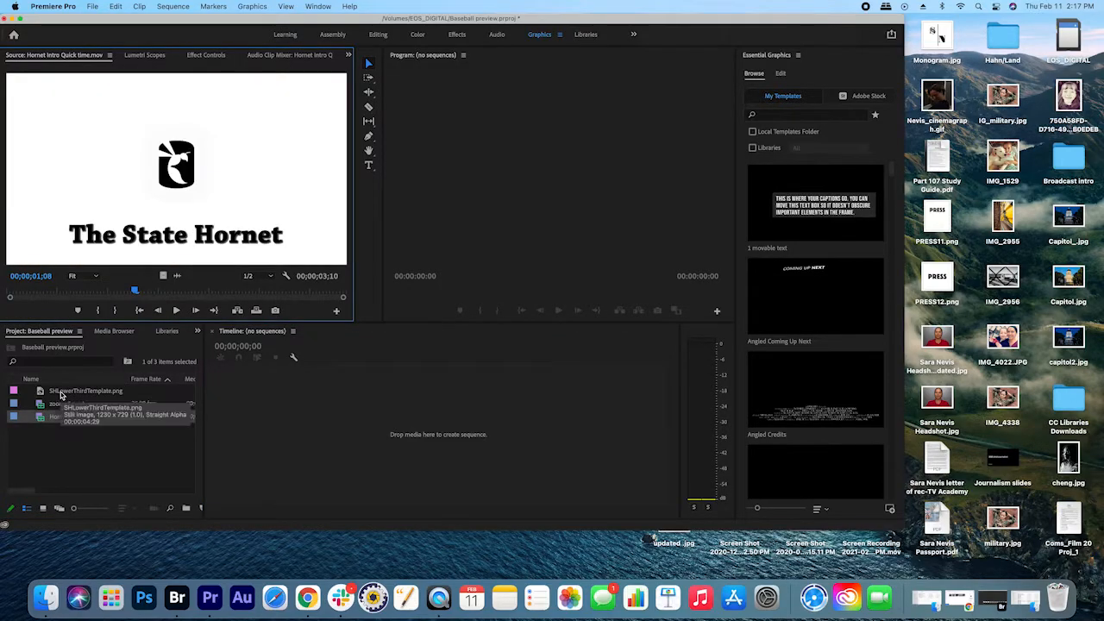
left_click(42, 406)
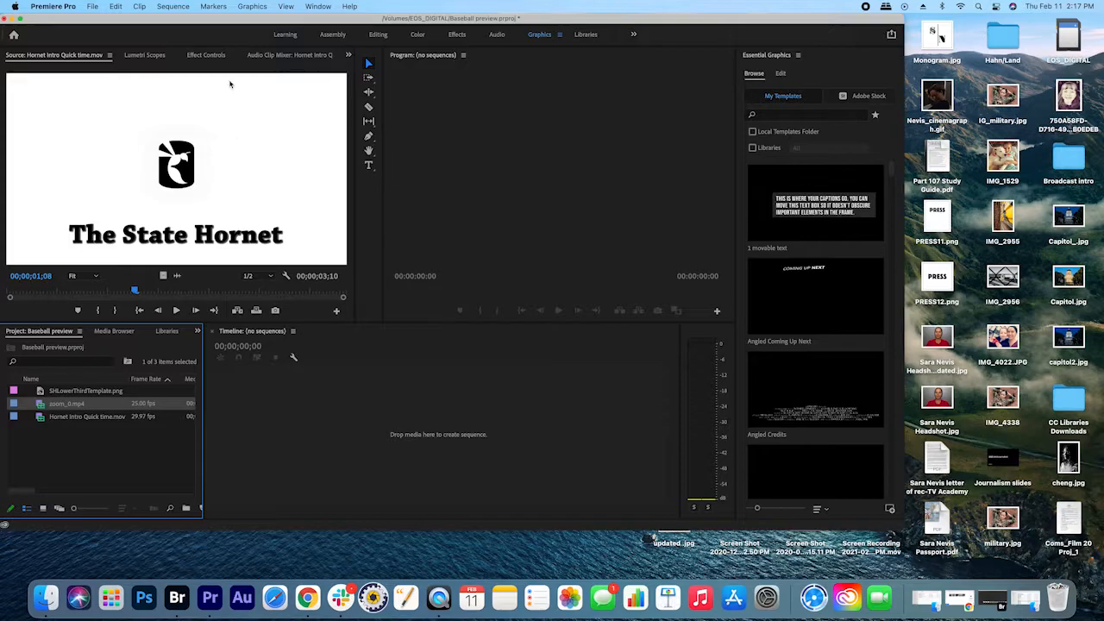
Import the twelve MVI, NEV and B74A clips plus 2021_02_06_14_40_58.mp4 and 2021_02_06_14_36_57.mp4 from EOS_DIGITAL into the project
left_click(93, 7)
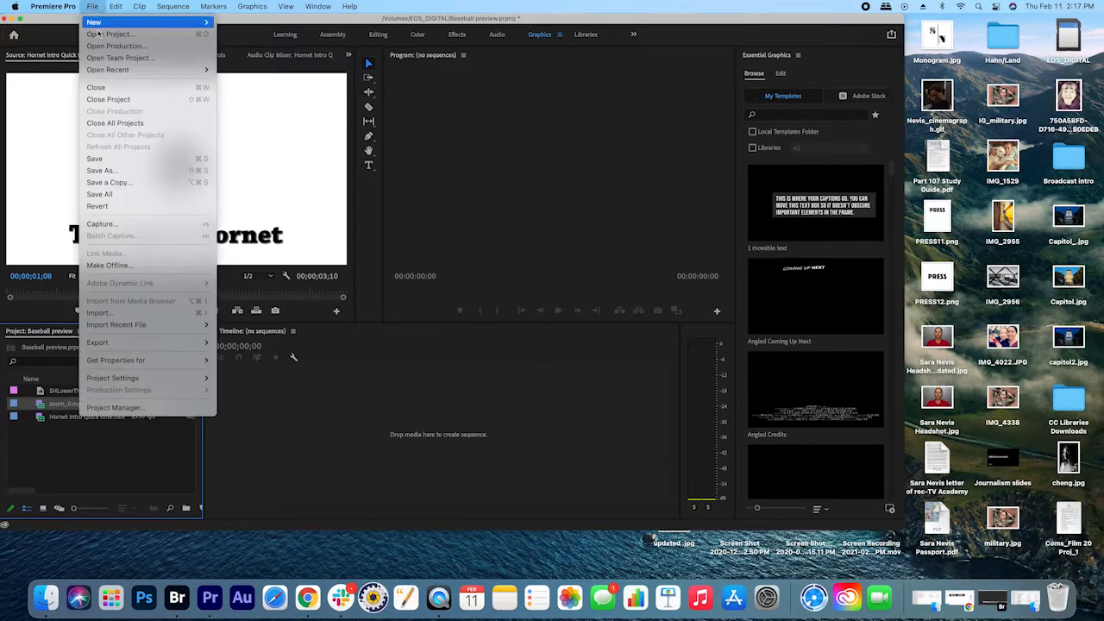
left_click(102, 314)
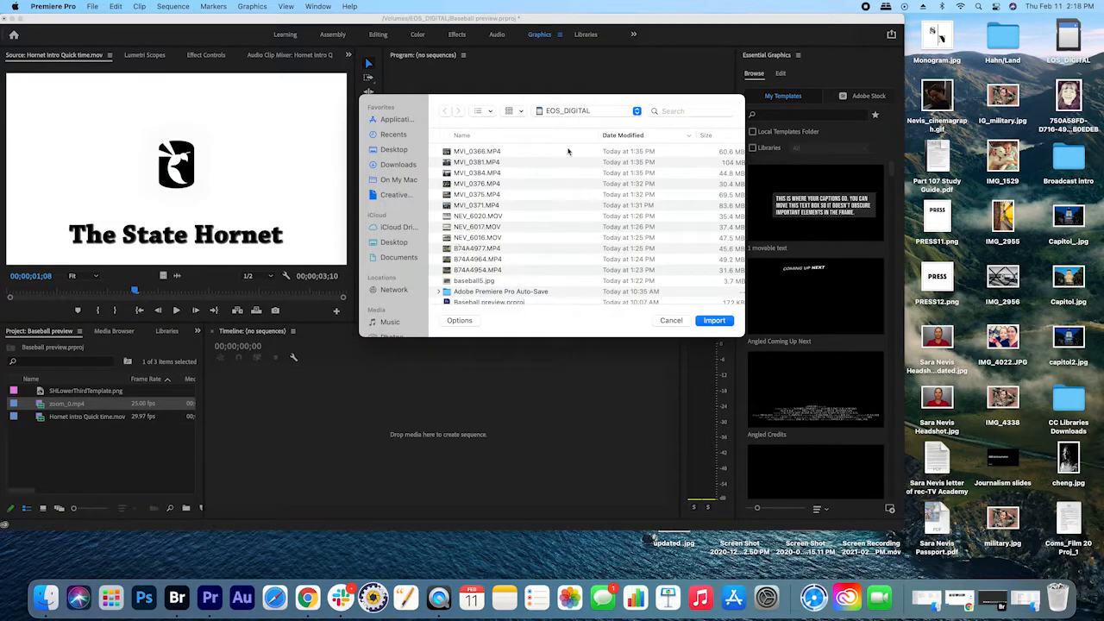
left_click(493, 153)
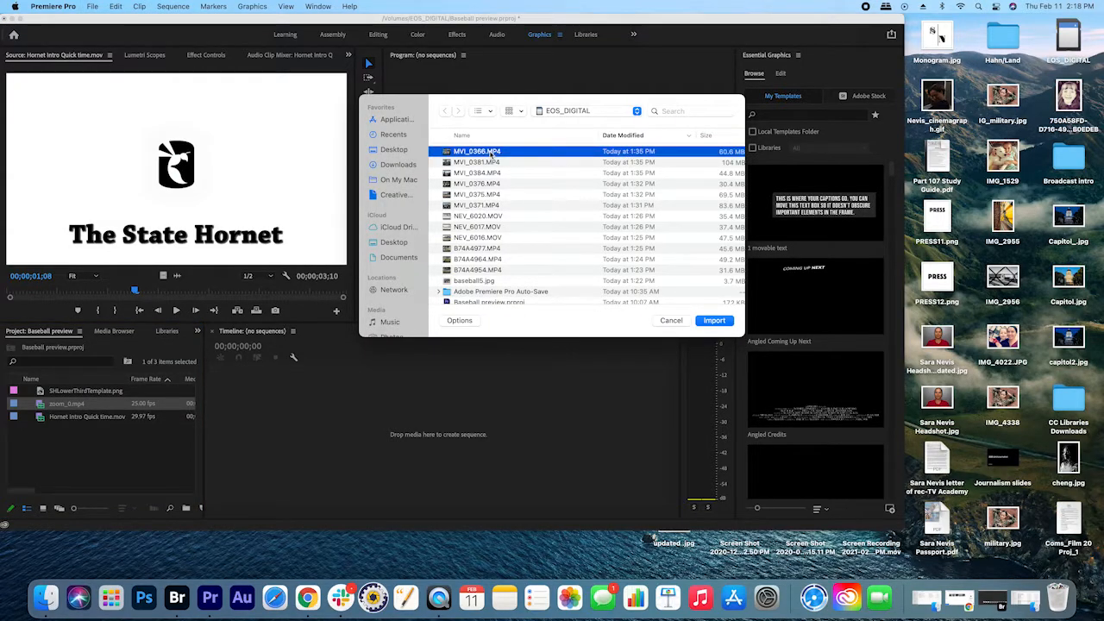
key("shift+Down")
key("shift+Down")
key("shift+Down")
key("shift+Down")
key("shift+Down")
key("shift+Down")
key("shift+Down")
key("shift+Down")
key("shift+Down")
key("shift+Down")
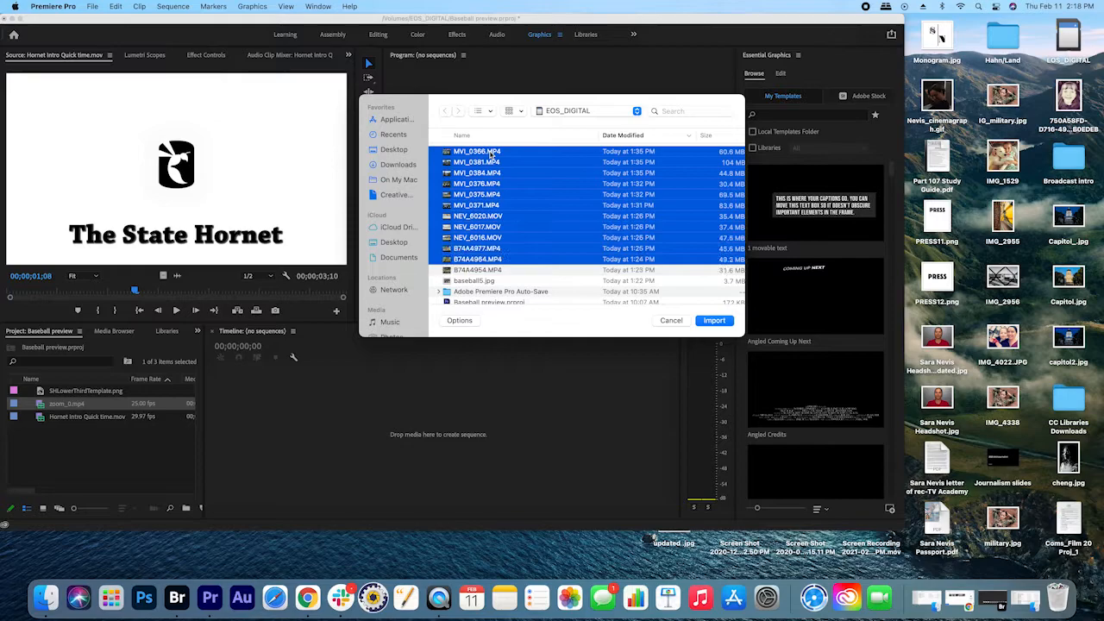
key("shift+Down")
scroll(525, 207, "down", 5)
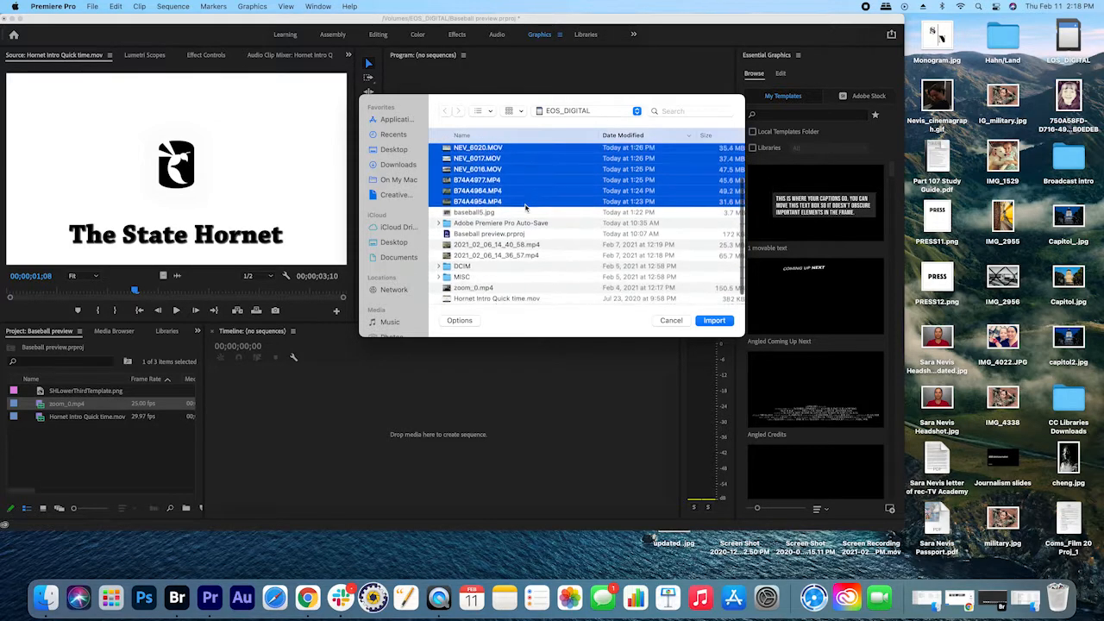
left_click(714, 321)
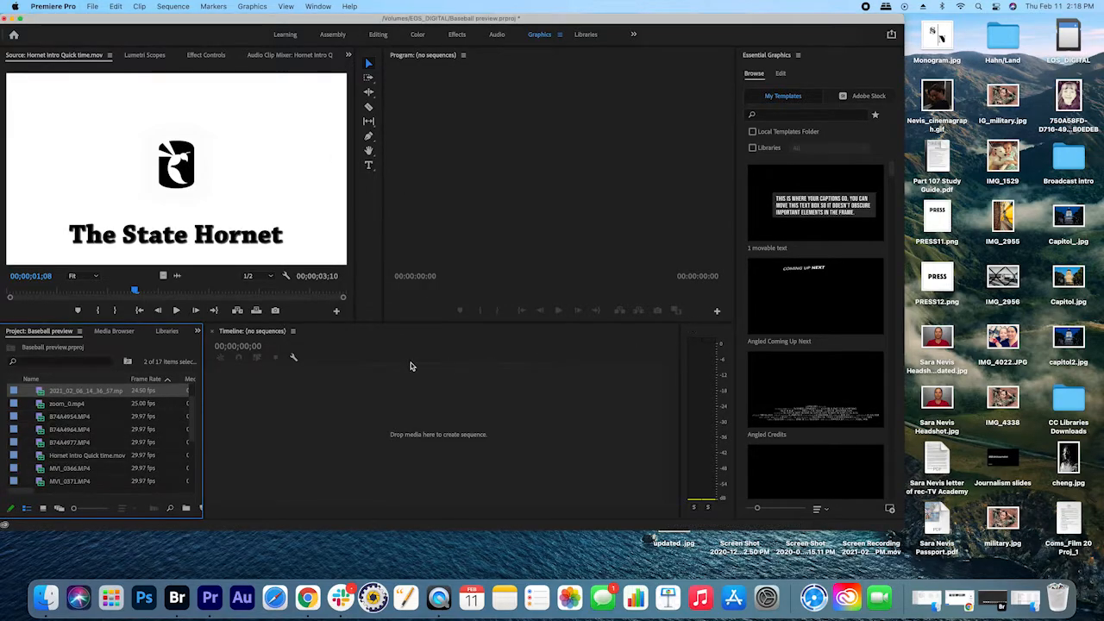
Open zoom_0.mp4 in the Source monitor and examine its marked section from the in point to the out point at 00:13:51:11
double_click(41, 406)
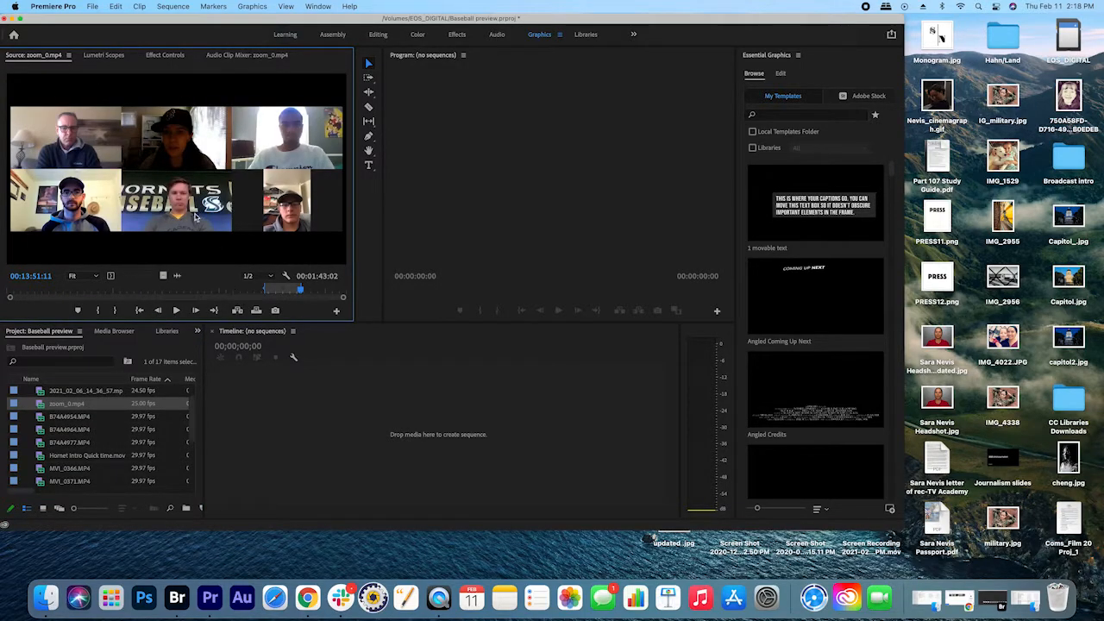
left_click_drag(301, 292, 265, 292)
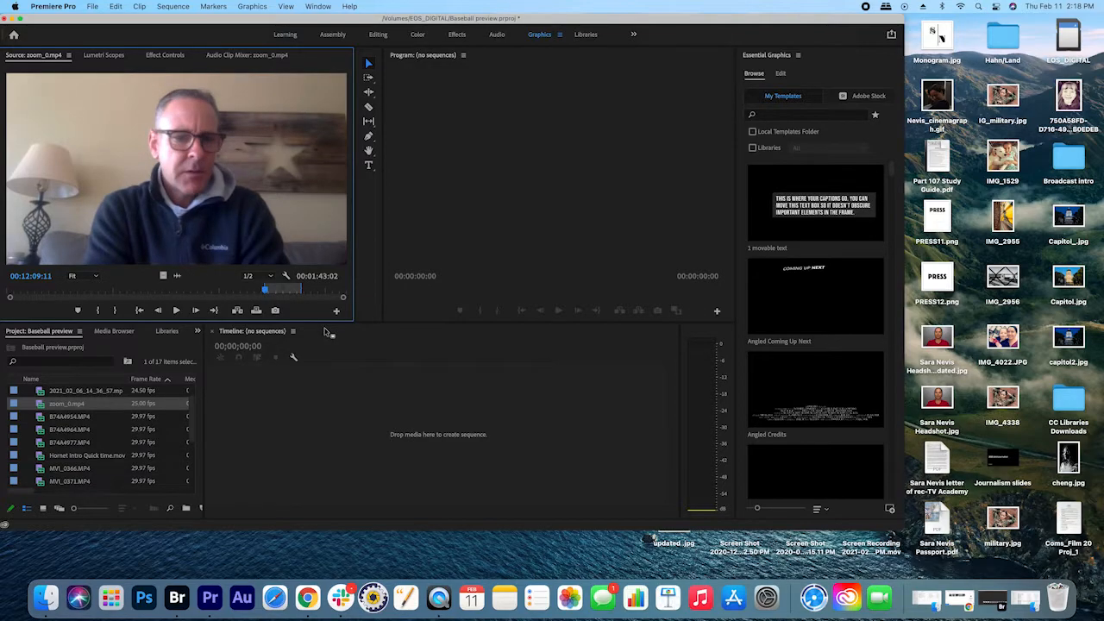
left_click(271, 293)
left_click_drag(272, 294, 264, 294)
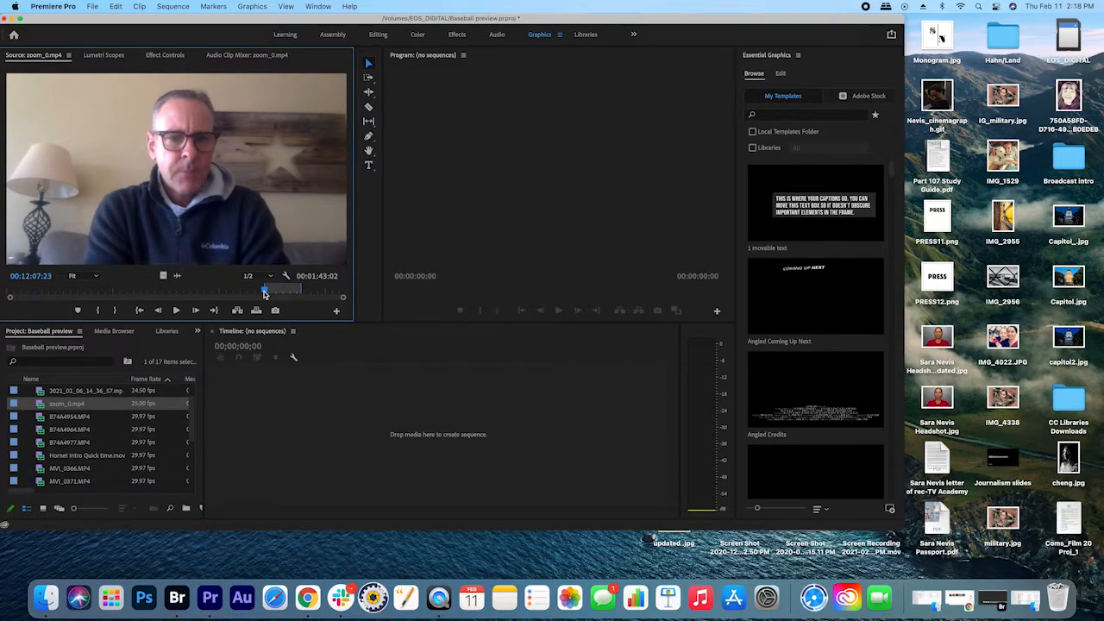
left_click_drag(265, 294, 301, 295)
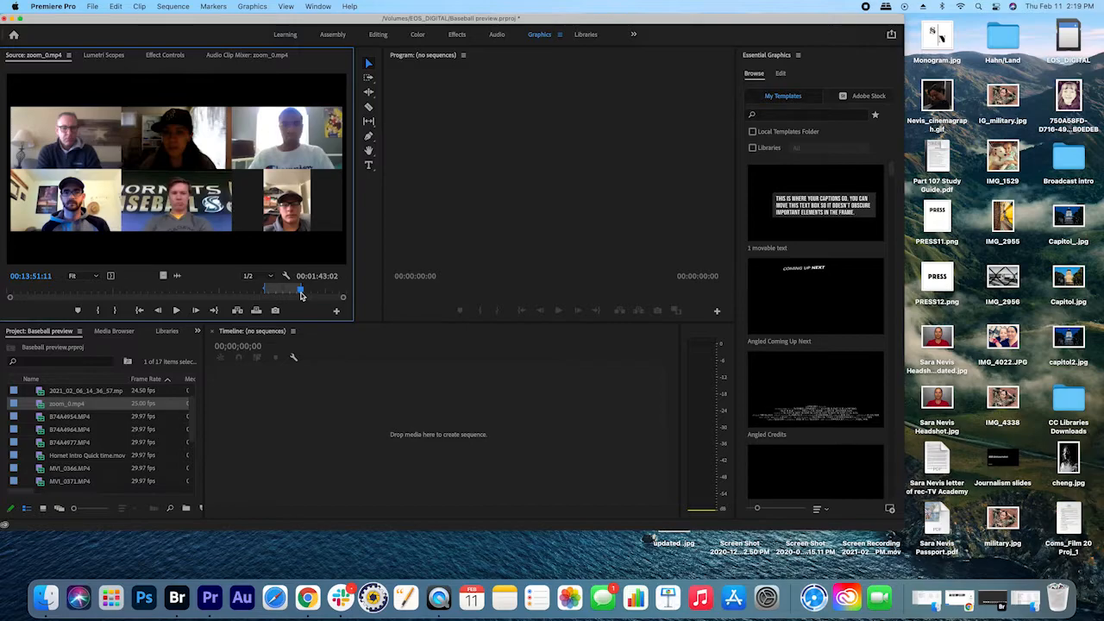
Create a new sequence by placing Hornet Intro Quick time.mov in the empty timeline
left_click(232, 381)
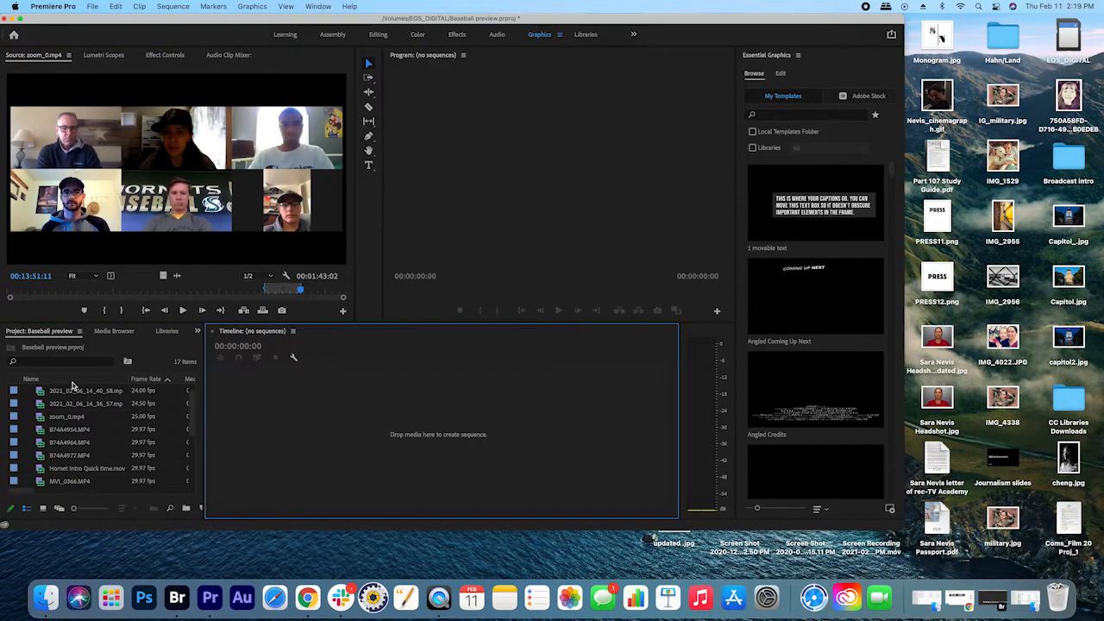
scroll(38, 463, "down", 3)
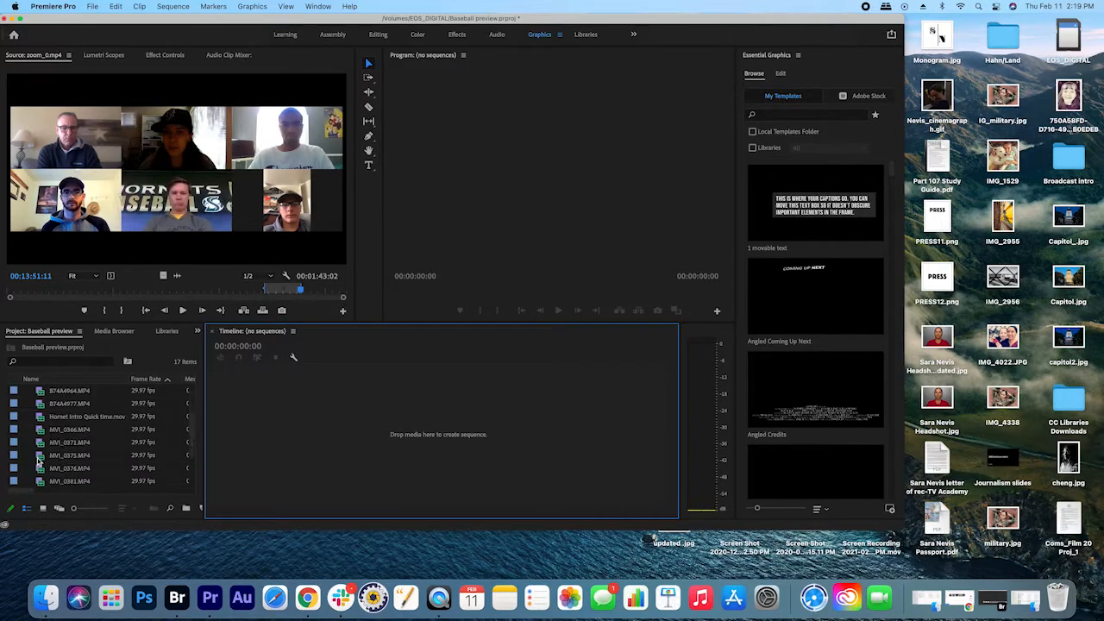
scroll(38, 463, "up", 1)
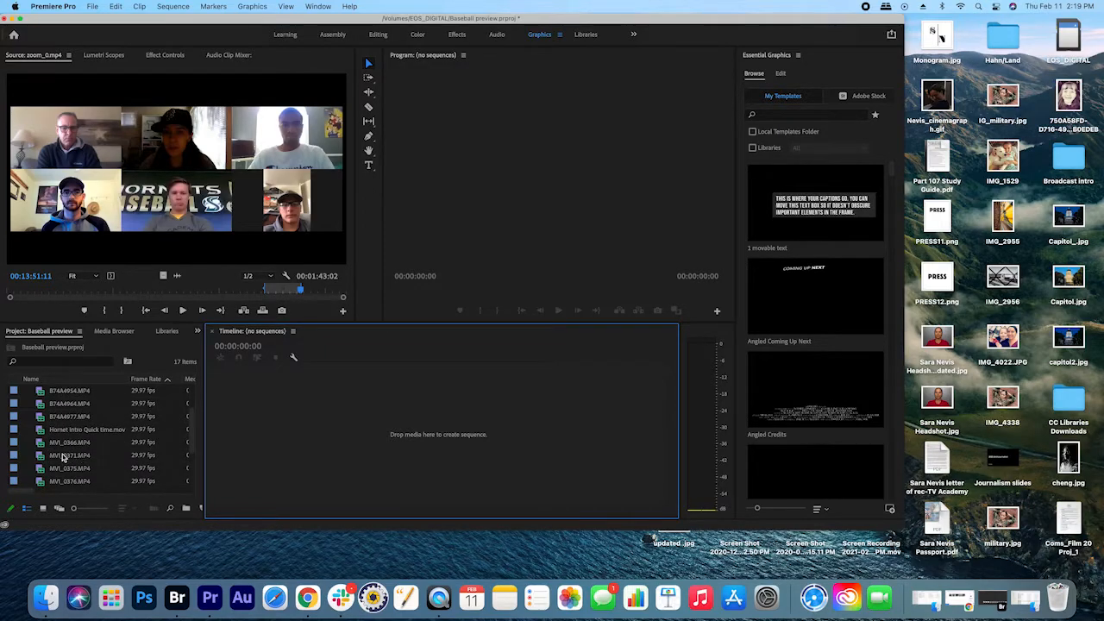
left_click(38, 432)
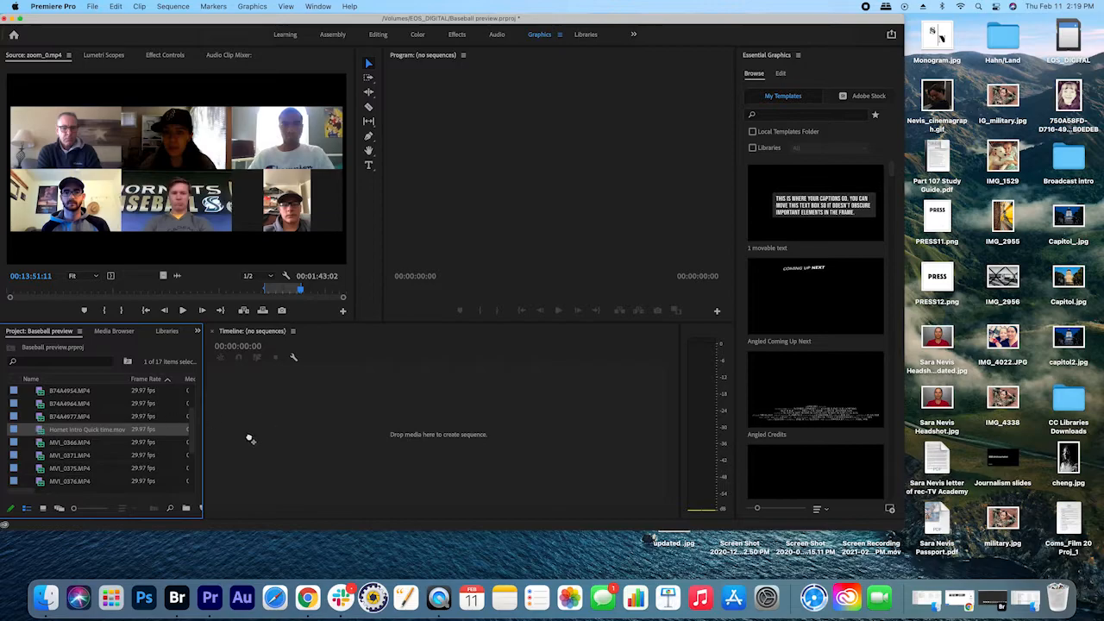
left_click_drag(241, 438, 246, 436)
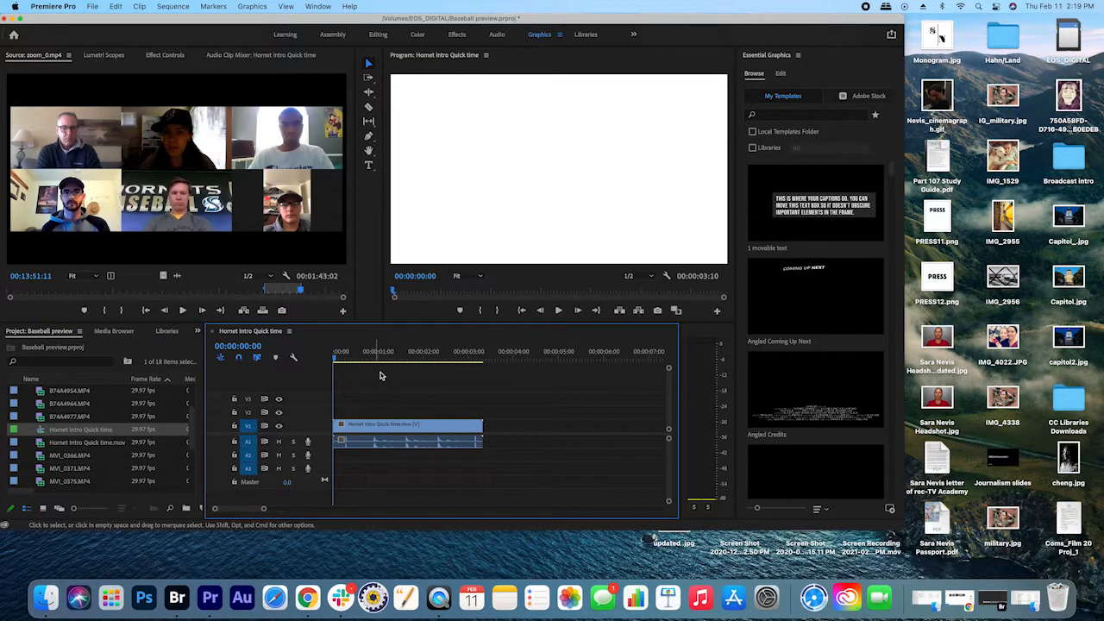
Add the marked section of zoom_0.mp4 to tracks V1 and A1 directly after the Hornet intro clip
scroll(49, 436, "up", 3)
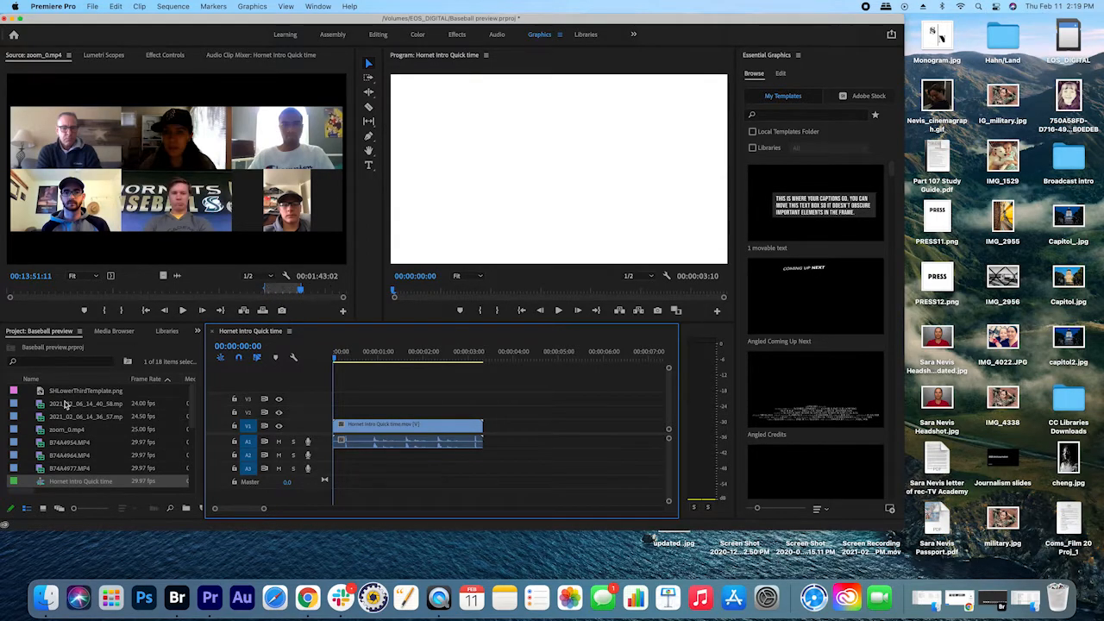
left_click(39, 435)
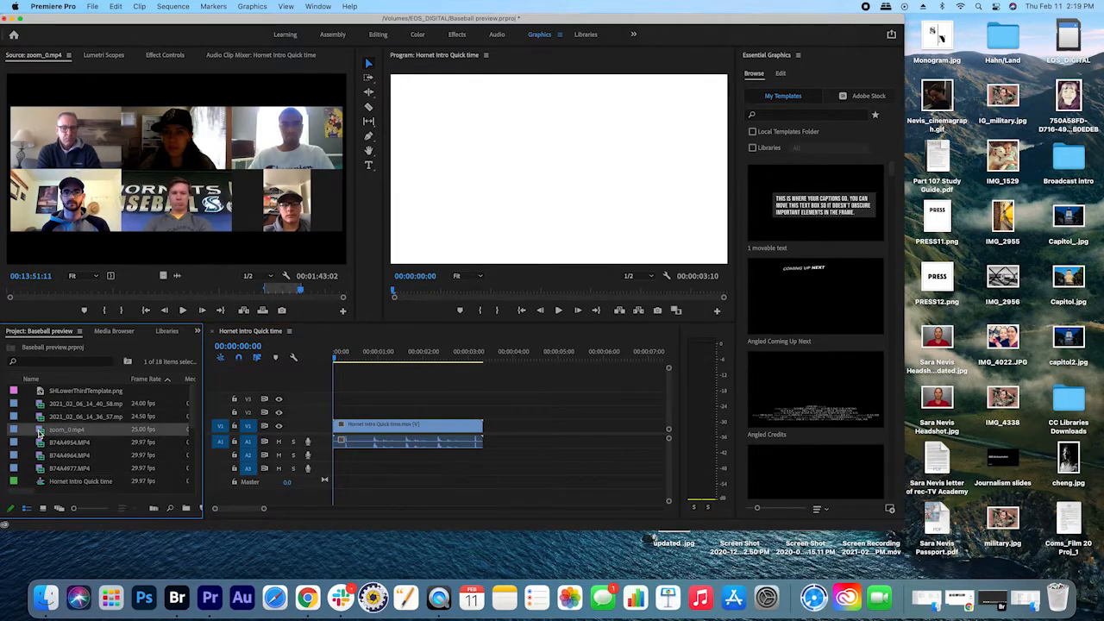
left_click_drag(39, 435, 492, 440)
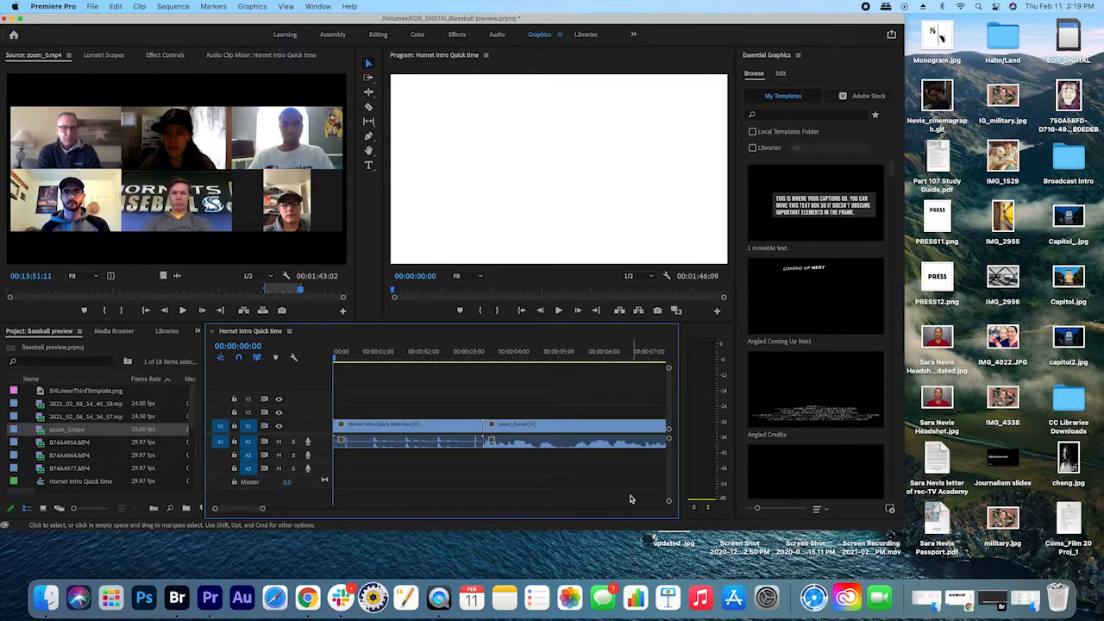
Play the beginning of the zoom_0.mp4 clip in the sequence and place the playhead at the cut point, 00:00:05:04
left_click(481, 354)
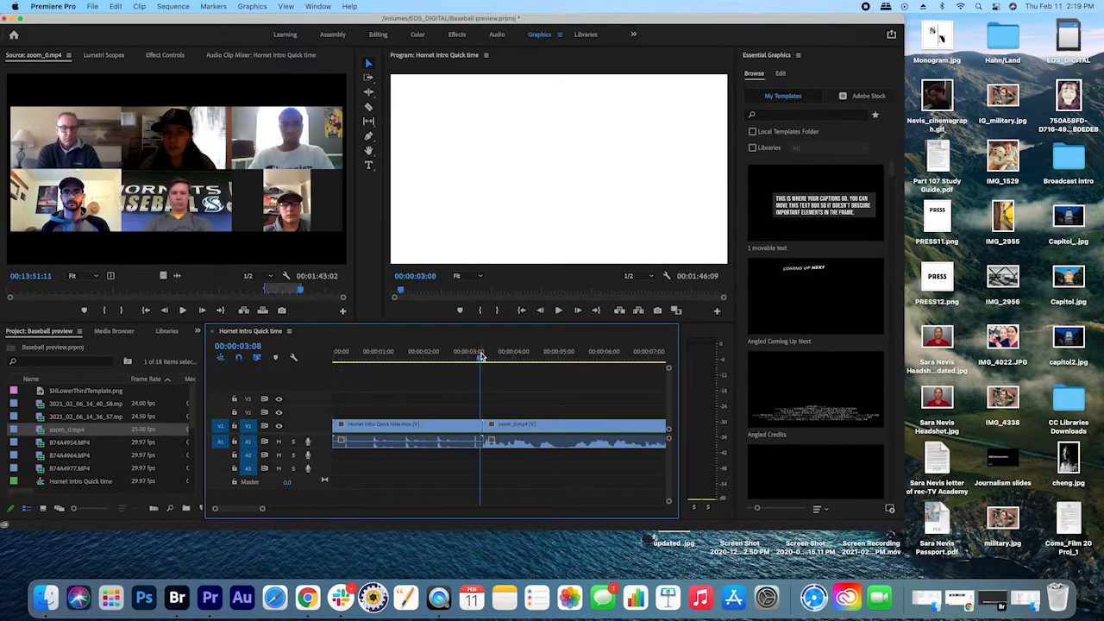
left_click(482, 356)
left_click(483, 359)
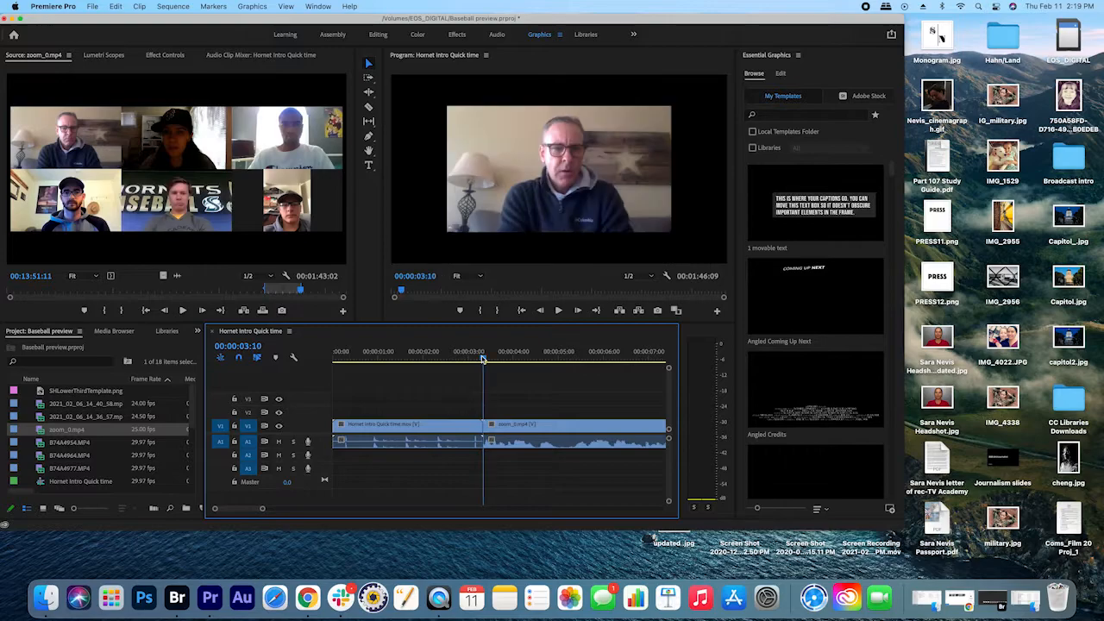
key("space")
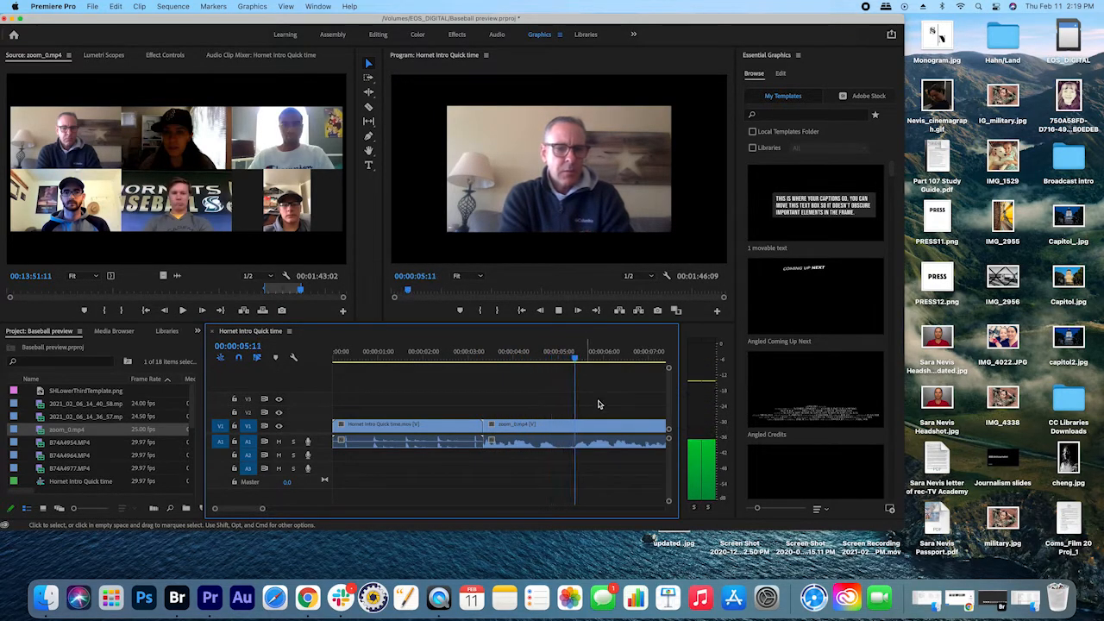
key("space")
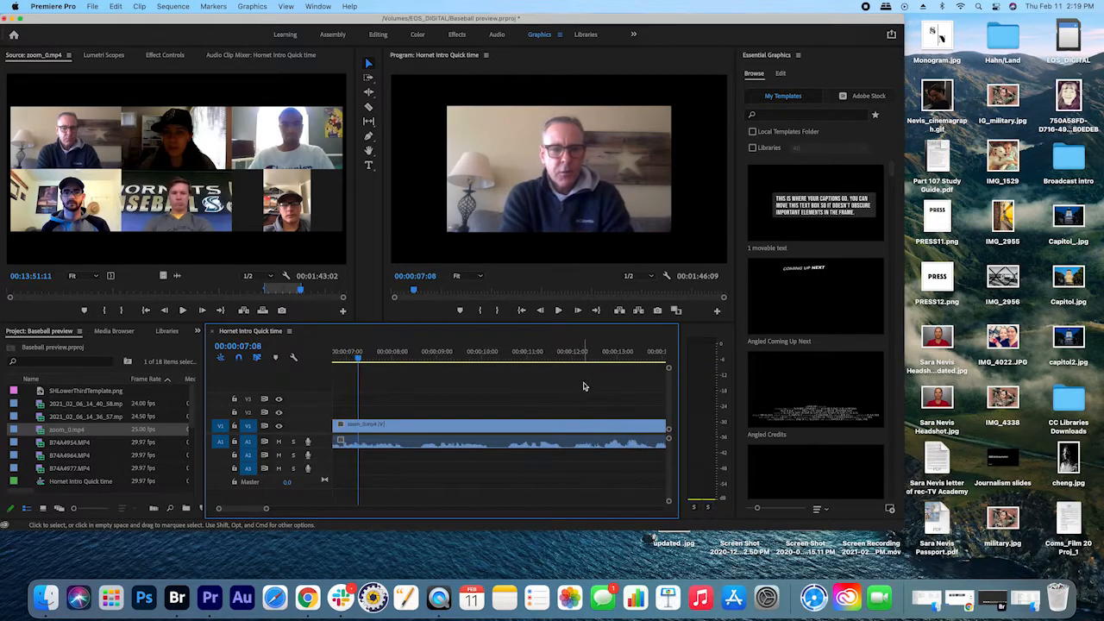
scroll(421, 385, "left", 5)
left_click_drag(538, 361, 442, 361)
key("space")
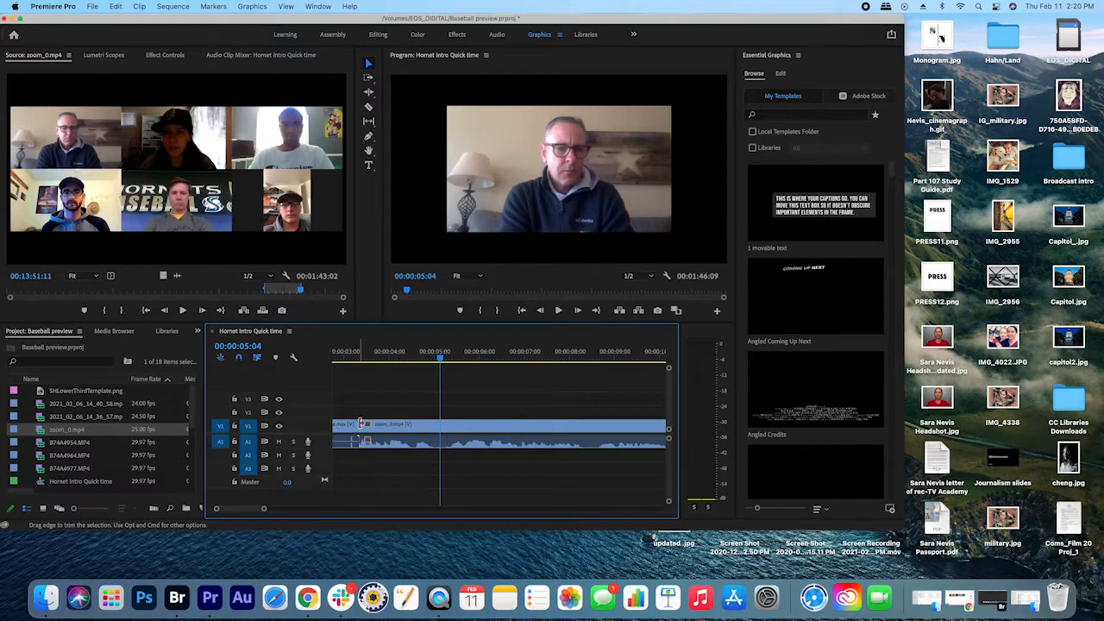
Try trimming the start of the zoom_0.mp4 clip to the playhead at 00:00:05:04, and undo the trim
left_click_drag(362, 426, 444, 428)
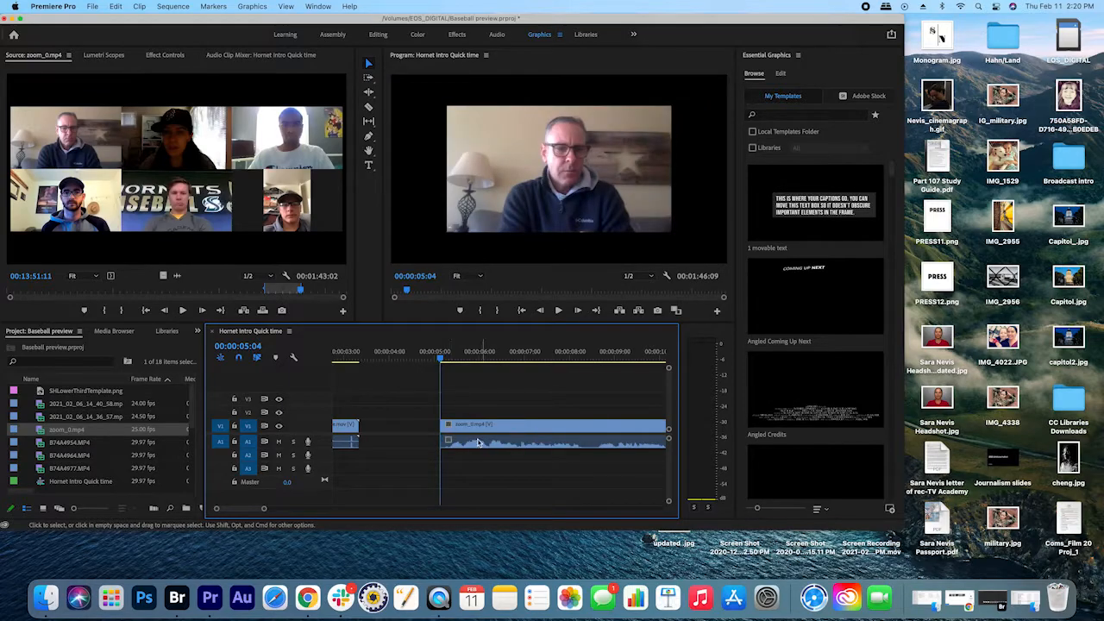
key("super+z")
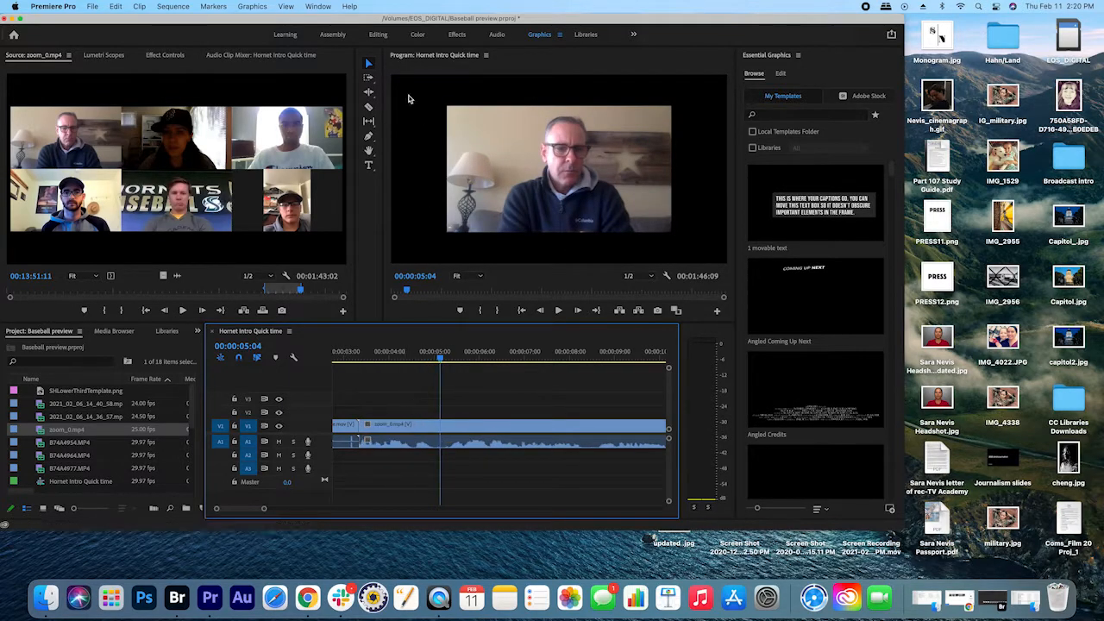
Split the zoom_0.mp4 clip at 00:00:05:04 with the Razor tool and return to the Selection tool
left_click(368, 107)
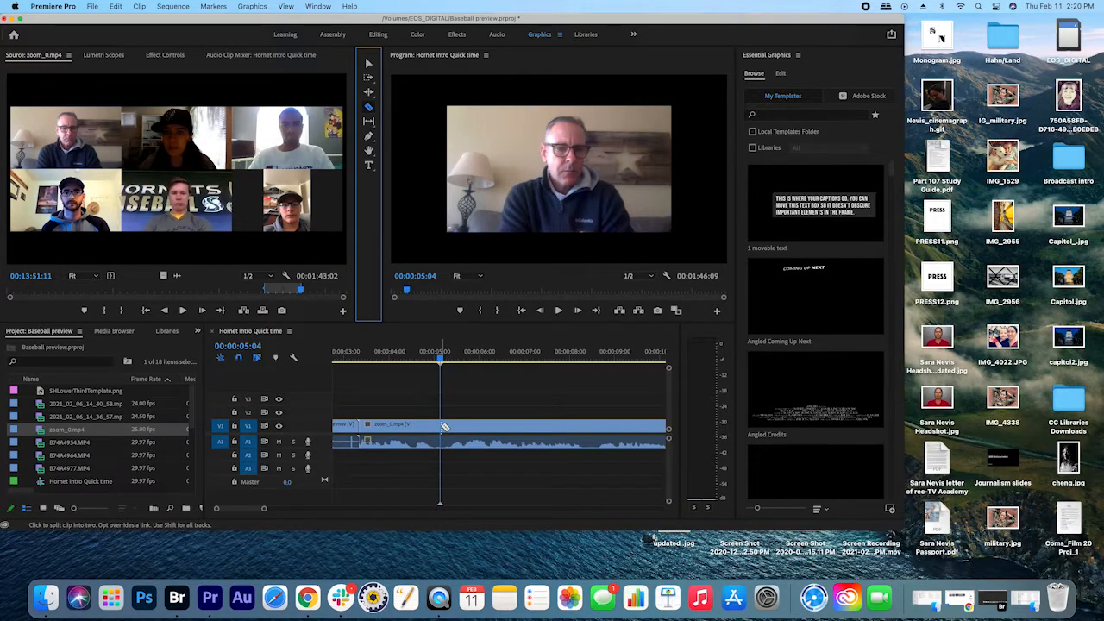
left_click(442, 425)
left_click(369, 63)
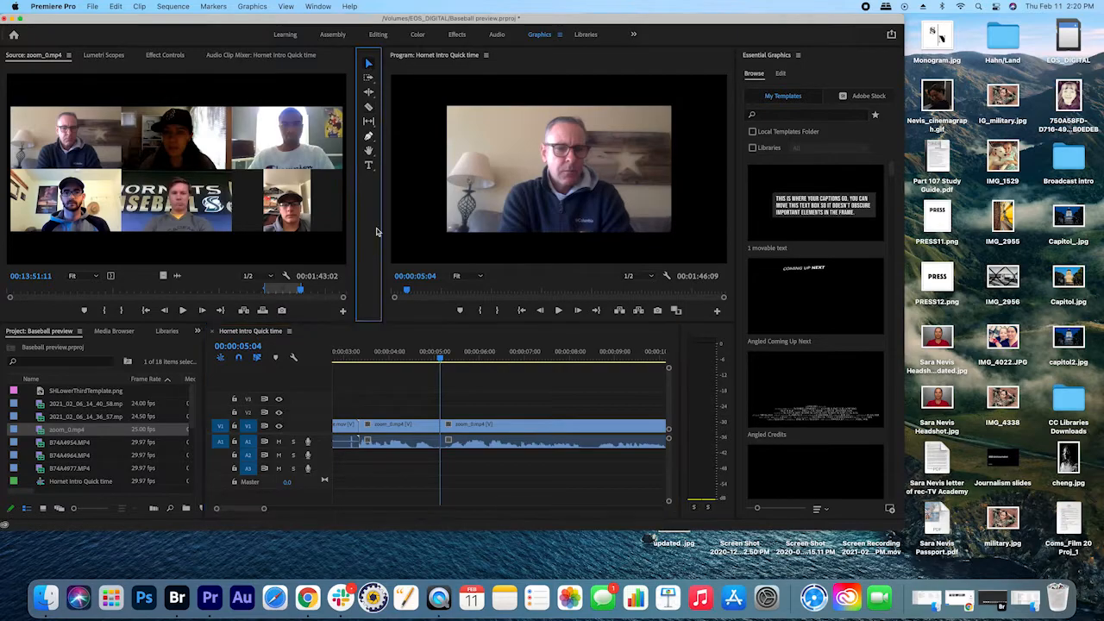
Delete the short opening piece of zoom_0.mp4 and close the gap it leaves after the Hornet intro
left_click(410, 427)
key("Delete")
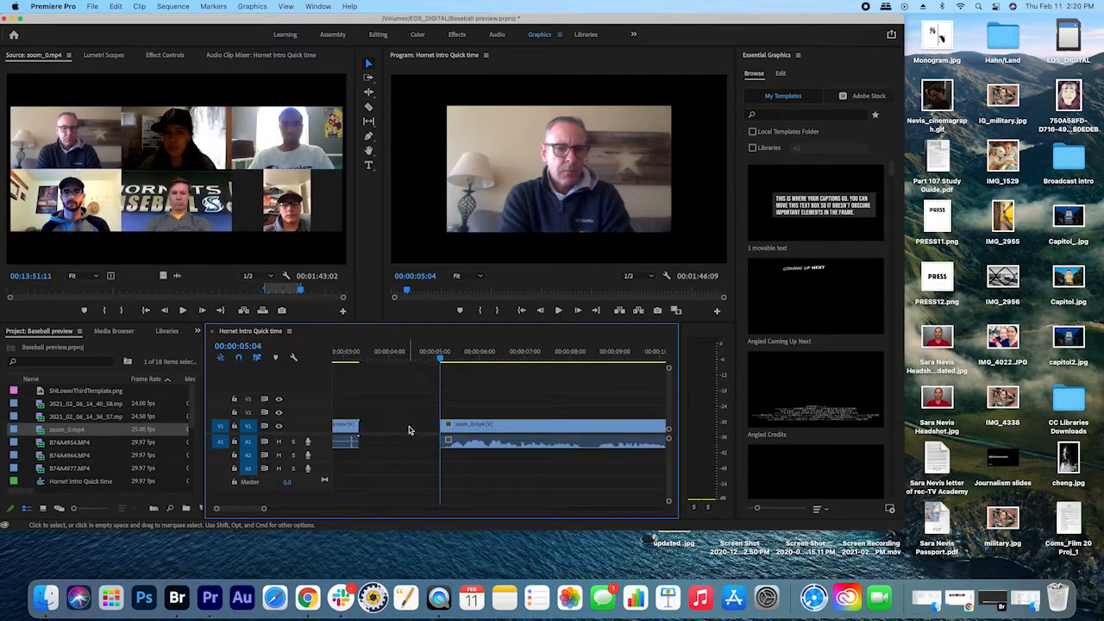
left_click(409, 426)
key("Delete")
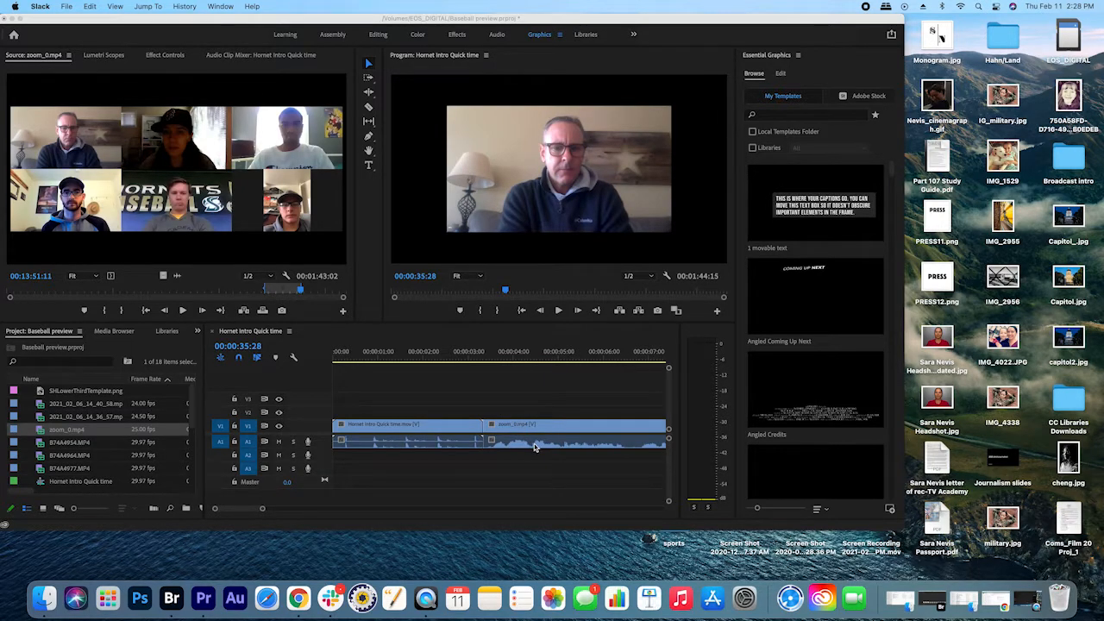
Split the zoom_0.mp4 clip in the sequence at 00:00:36:00 with the Razor tool and delete the piece after the cut
scroll(534, 443, "right", 10)
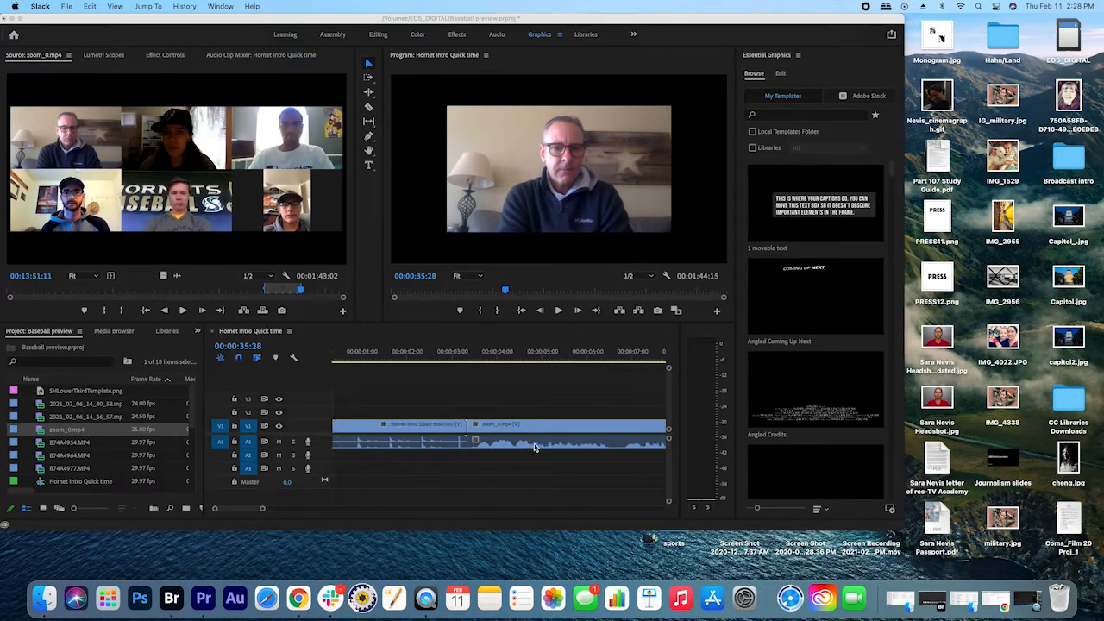
scroll(534, 447, "right", 20)
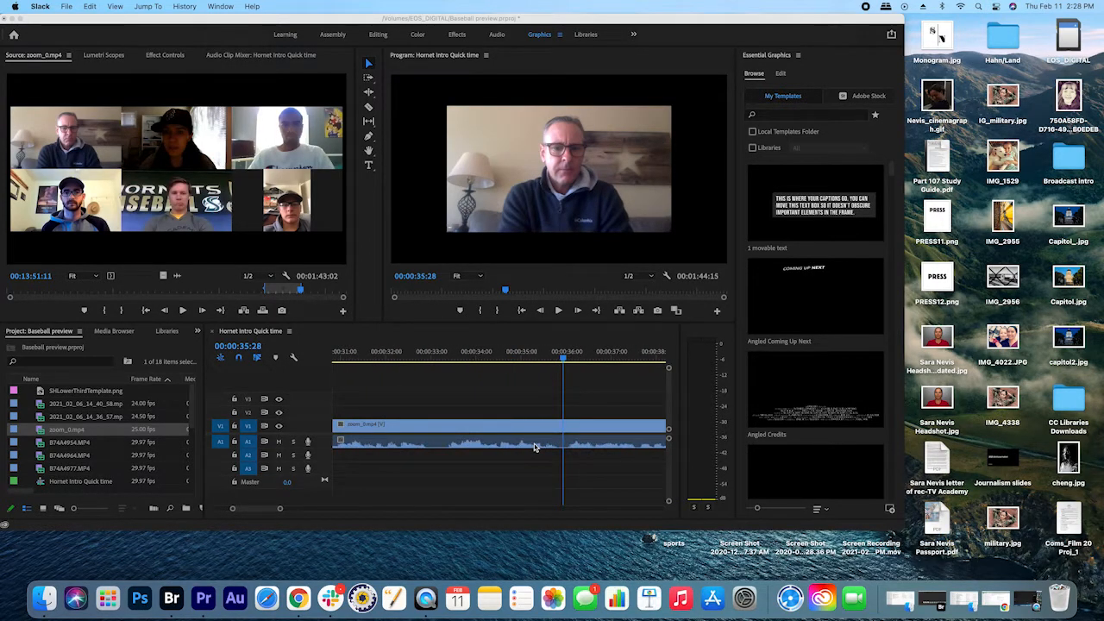
left_click(363, 114)
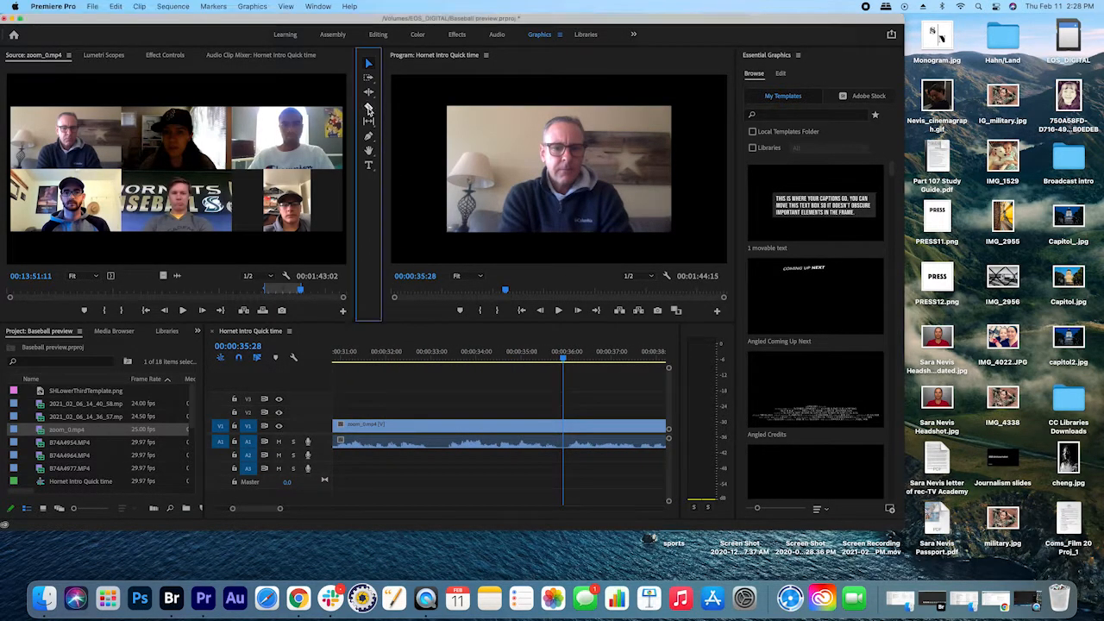
left_click(369, 107)
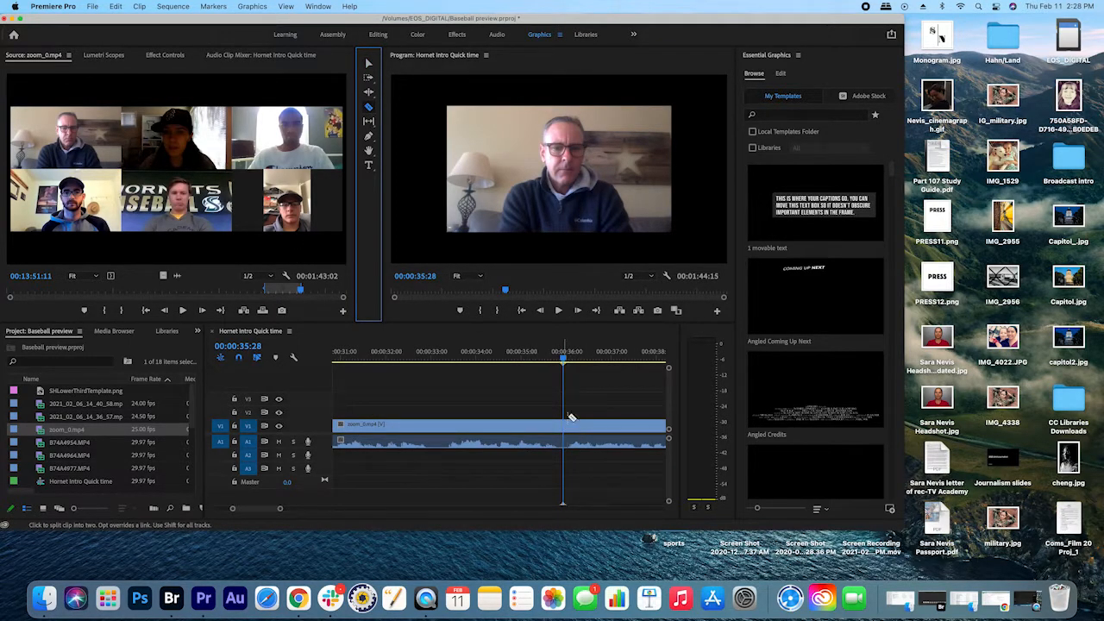
left_click(568, 361)
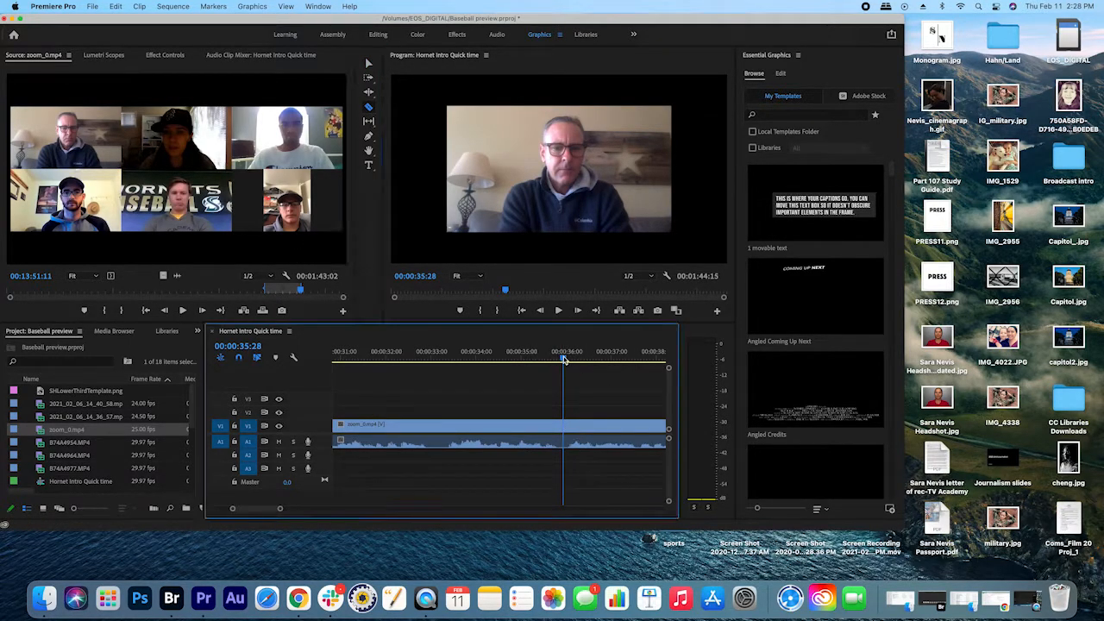
left_click(568, 430)
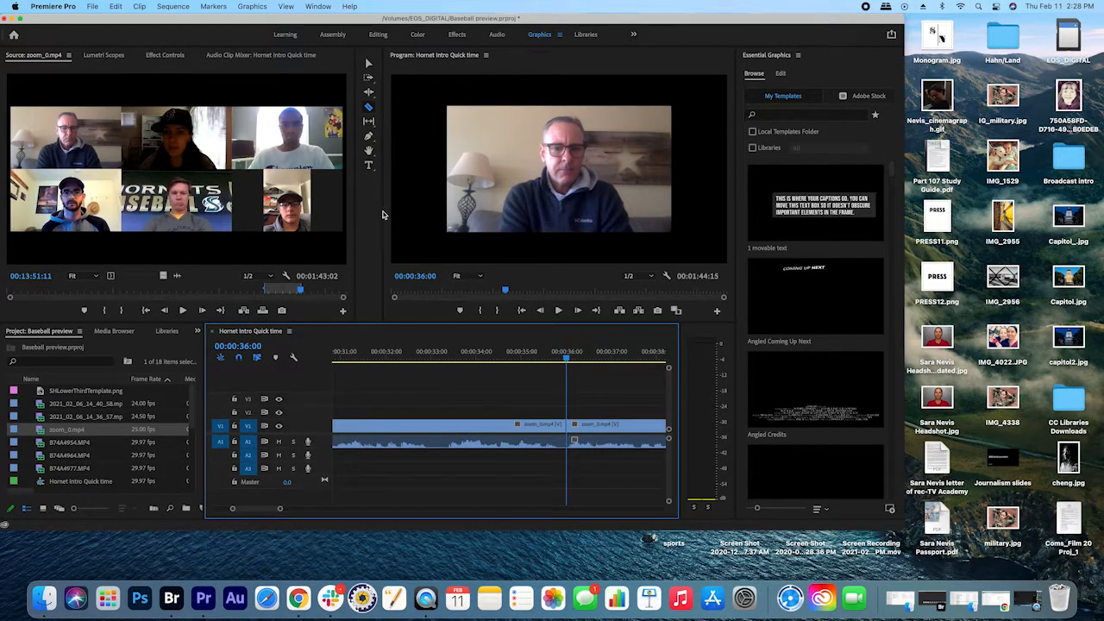
left_click(369, 63)
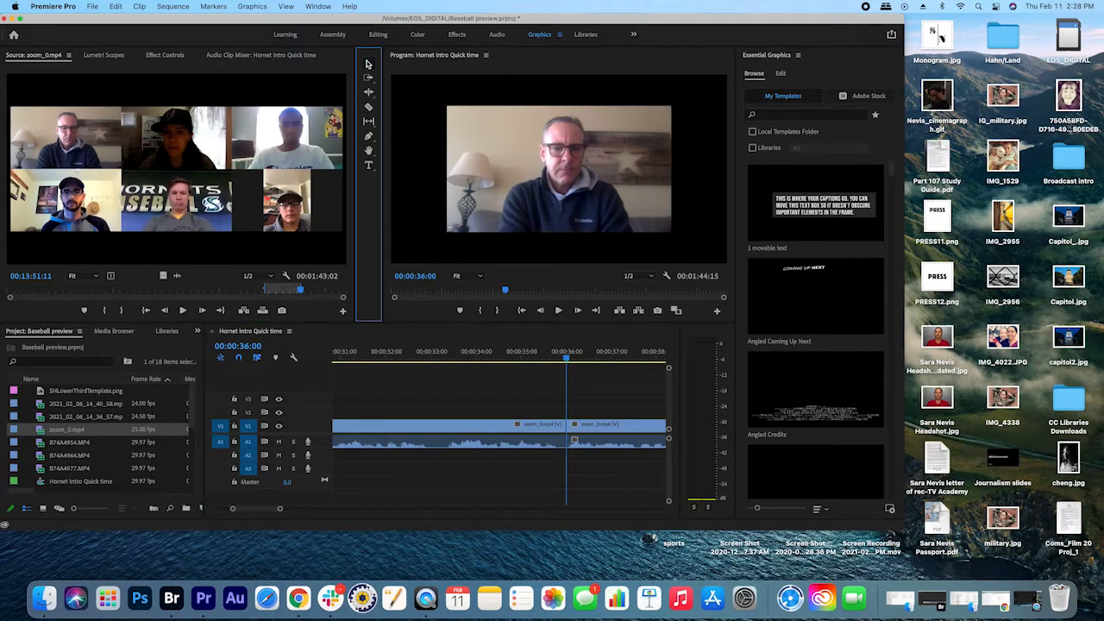
left_click(606, 429)
key("Delete")
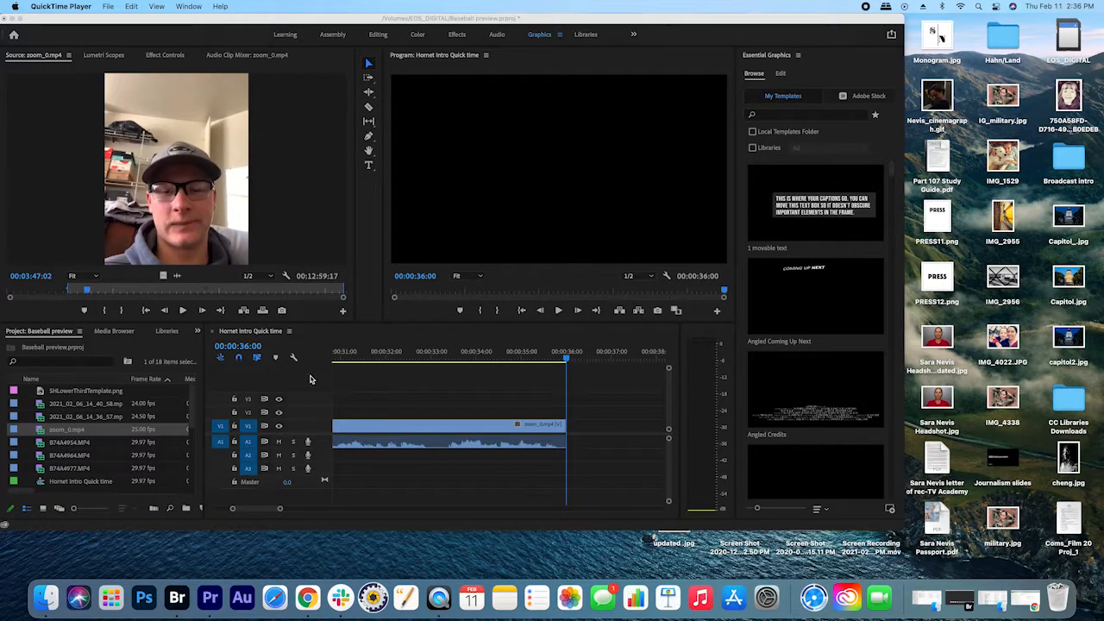
Mark the source clip's Out point at 00:03:47:02 and add this zoom_0.mp4 excerpt to the sequence directly after the first interview clip
left_click(87, 293)
key("o")
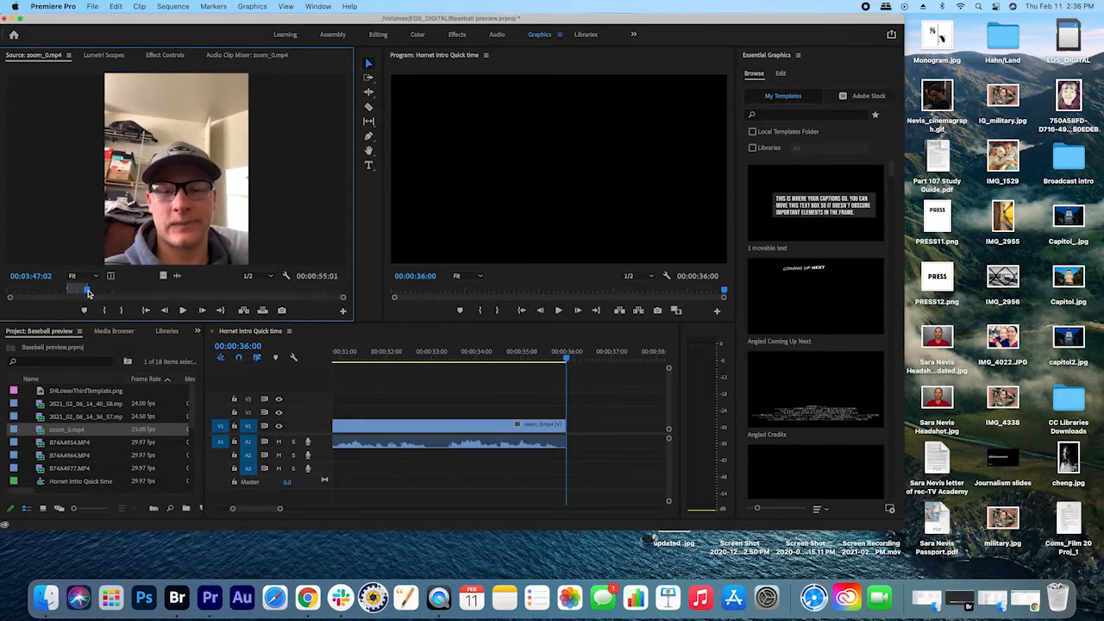
left_click_drag(38, 432, 574, 449)
Enlarge the audio waveform of the second zoom_0.mp4 excerpt in the timeline and place the playhead at 00:01:01:22
scroll(592, 461, "right", 5)
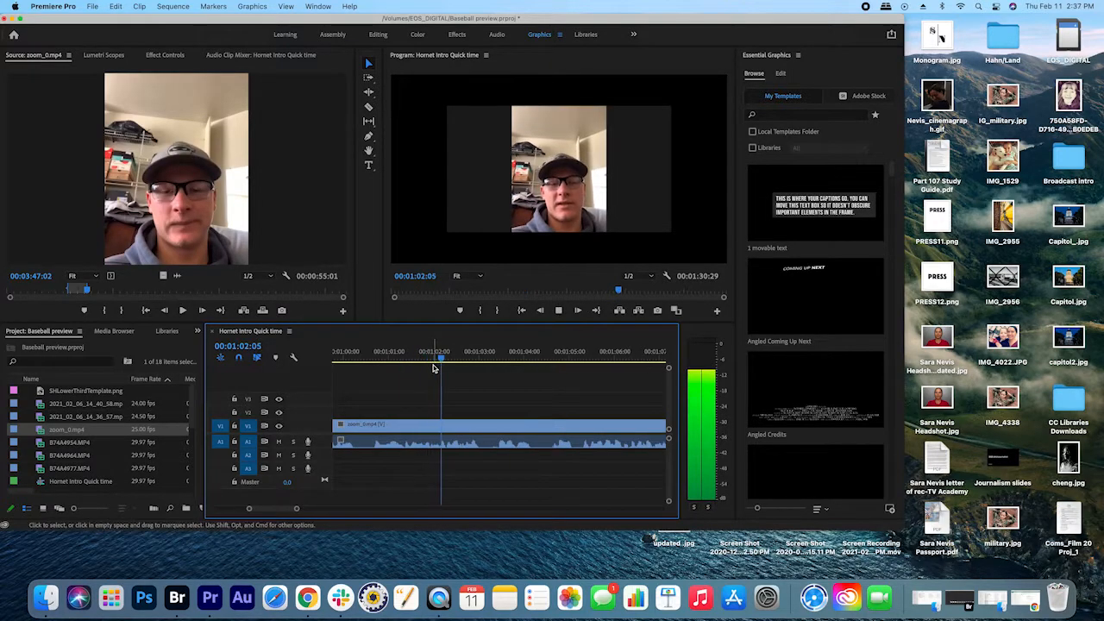
key("space")
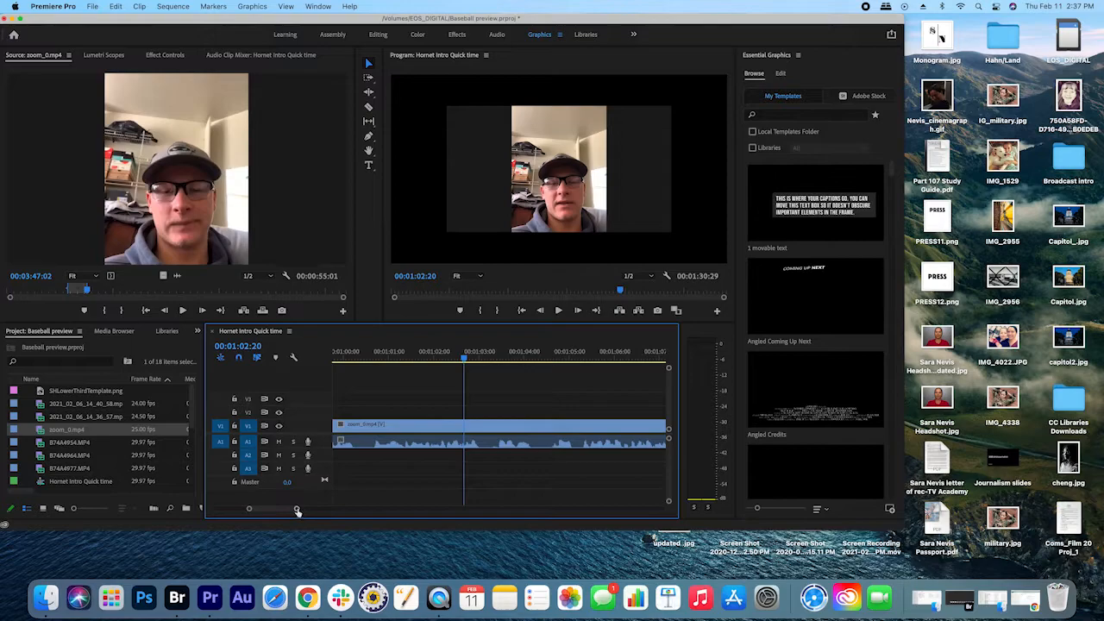
left_click_drag(297, 510, 282, 509)
left_click_drag(669, 503, 669, 493)
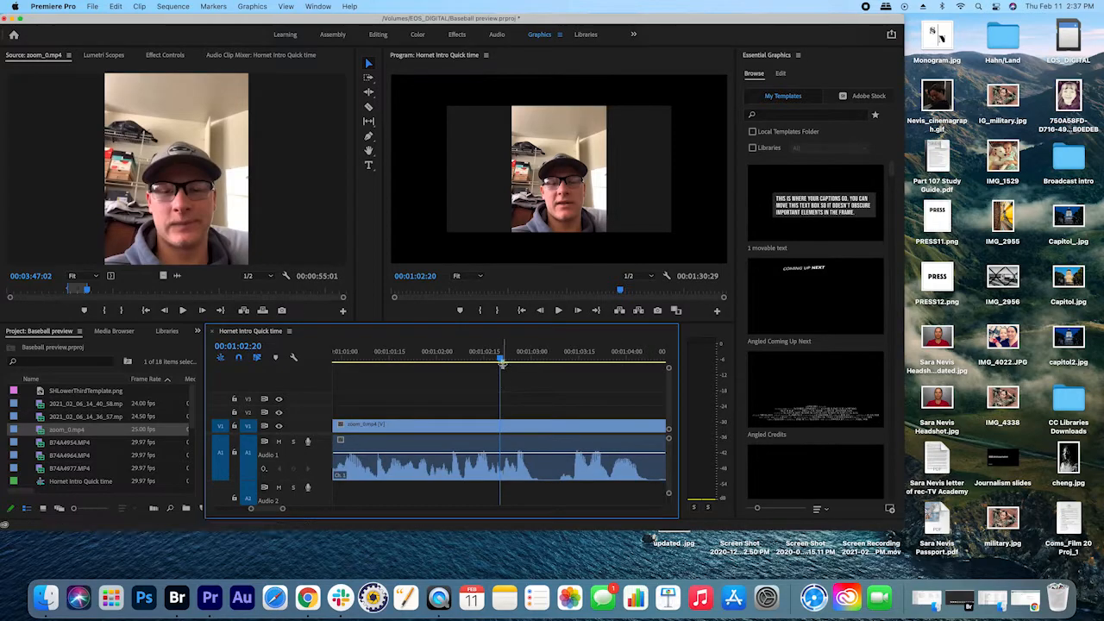
left_click_drag(500, 361, 412, 365)
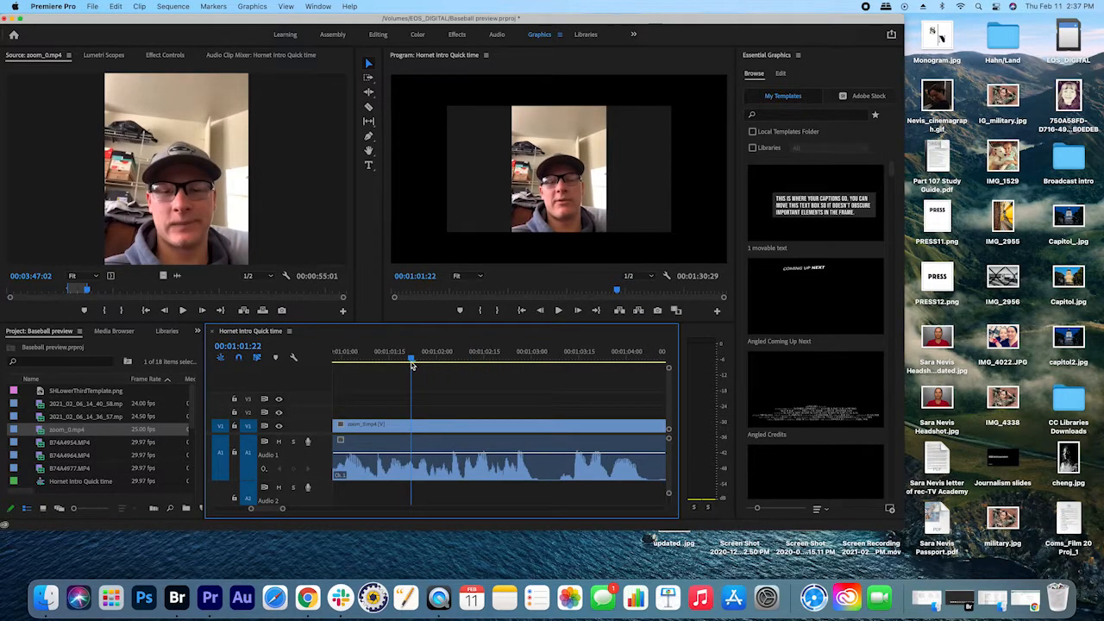